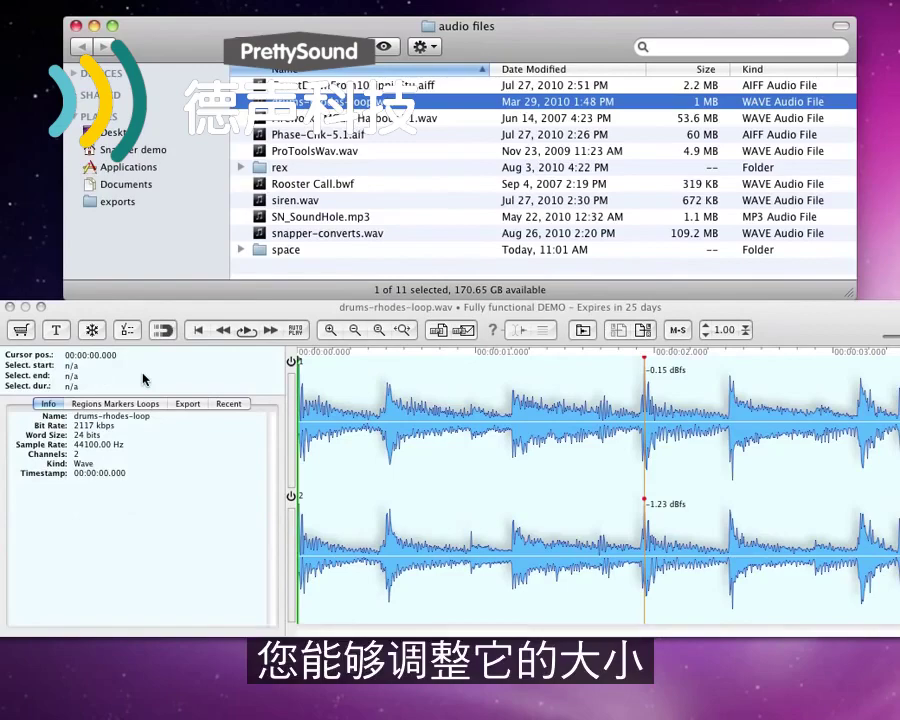
# Widen the file info pane slightly and set its Lucida Grande text to size 9.
pyautogui.moveTo(287, 500); pyautogui.dragTo(308, 490)
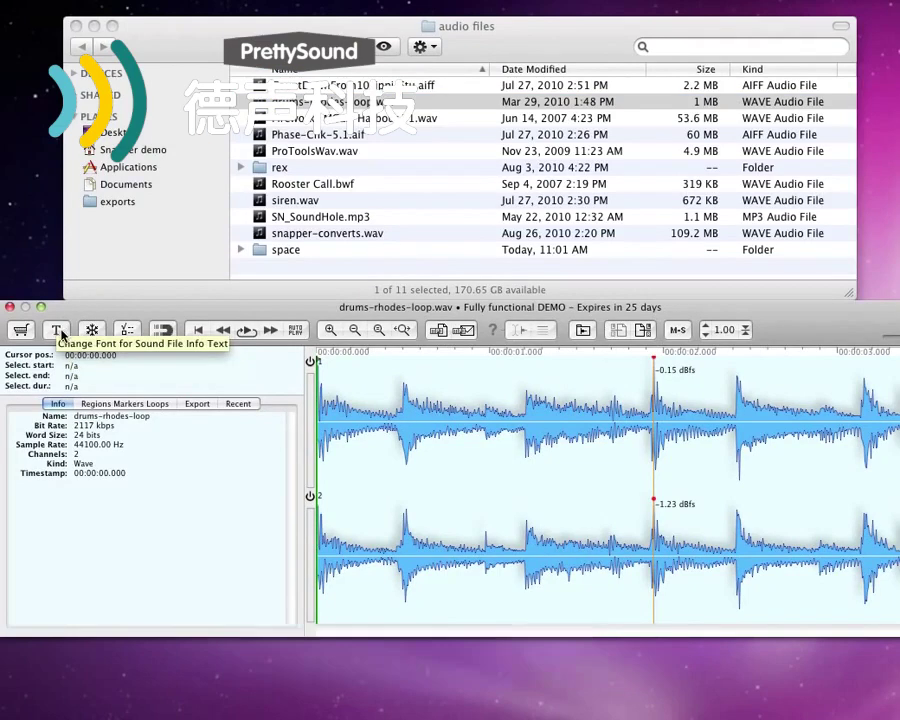
pyautogui.rightClick(78, 424)
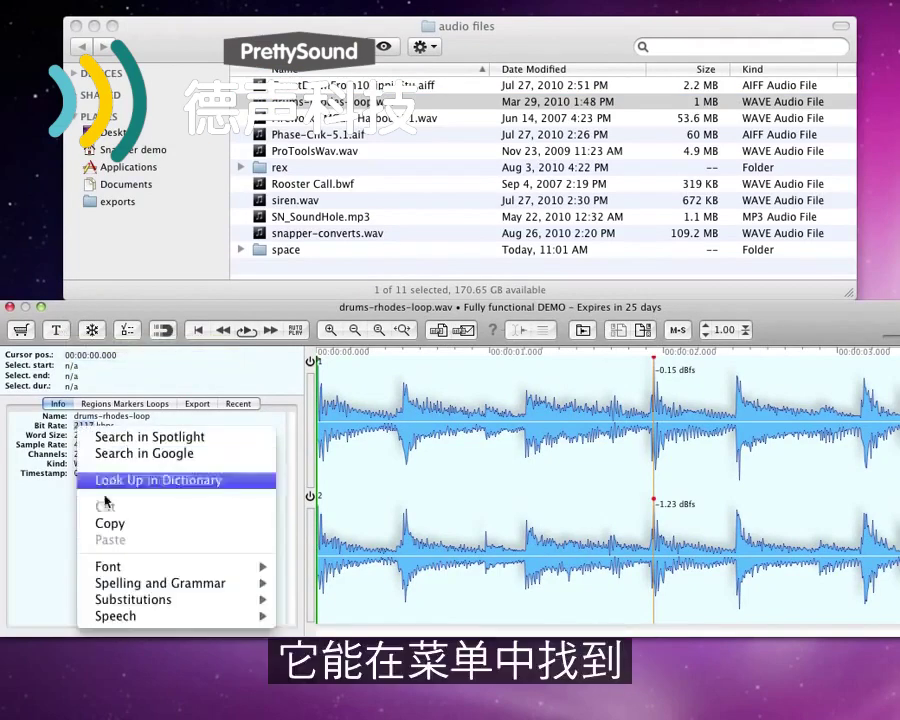
pyautogui.moveTo(134, 566)
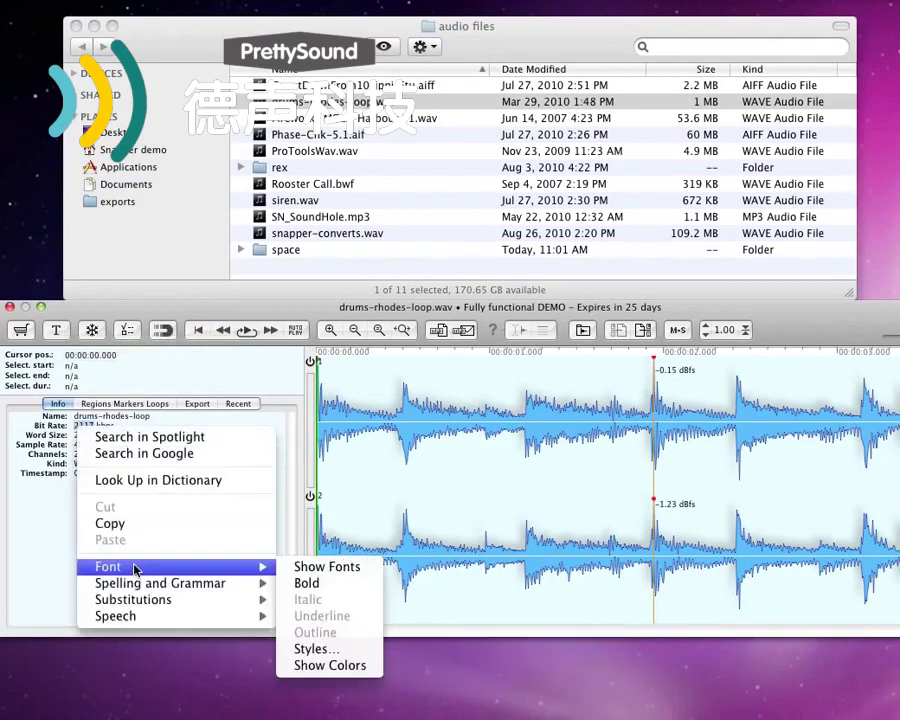
pyautogui.click(300, 567)
pyautogui.click(499, 330)
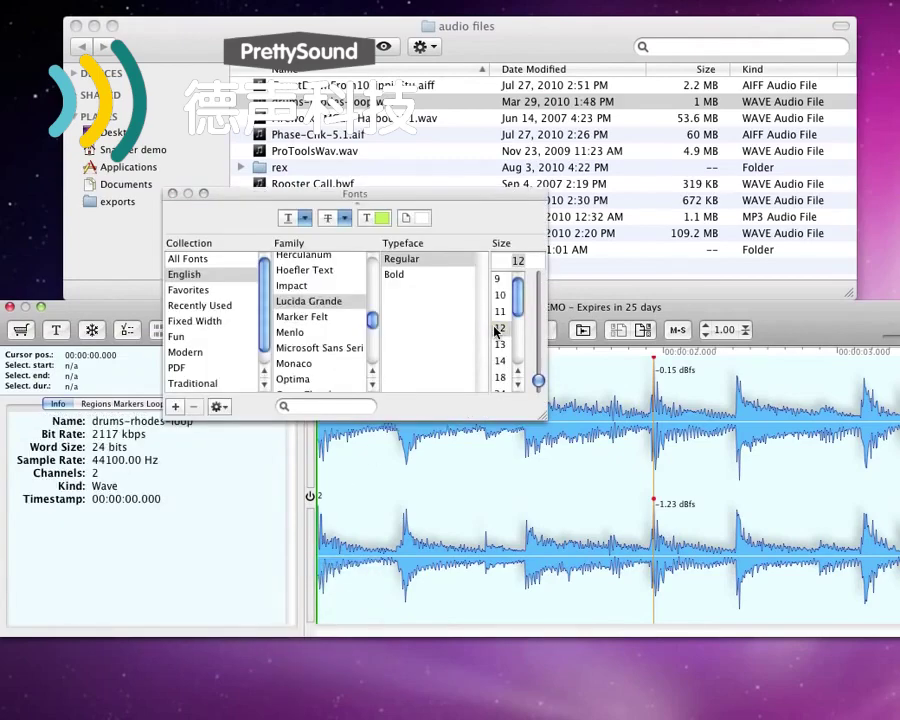
pyautogui.click(501, 312)
pyautogui.click(497, 279)
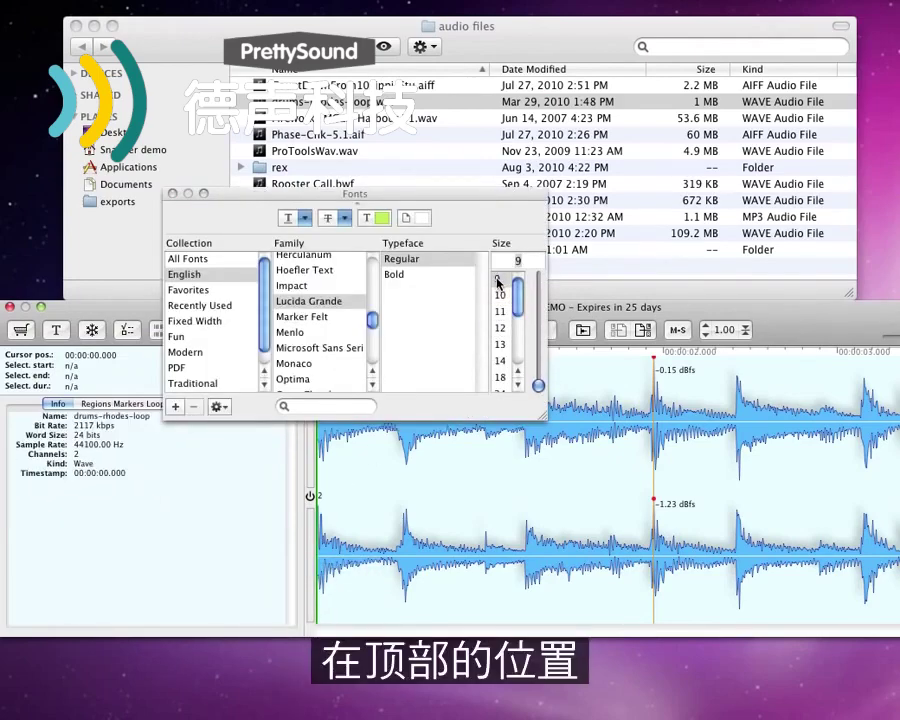
pyautogui.click(172, 193)
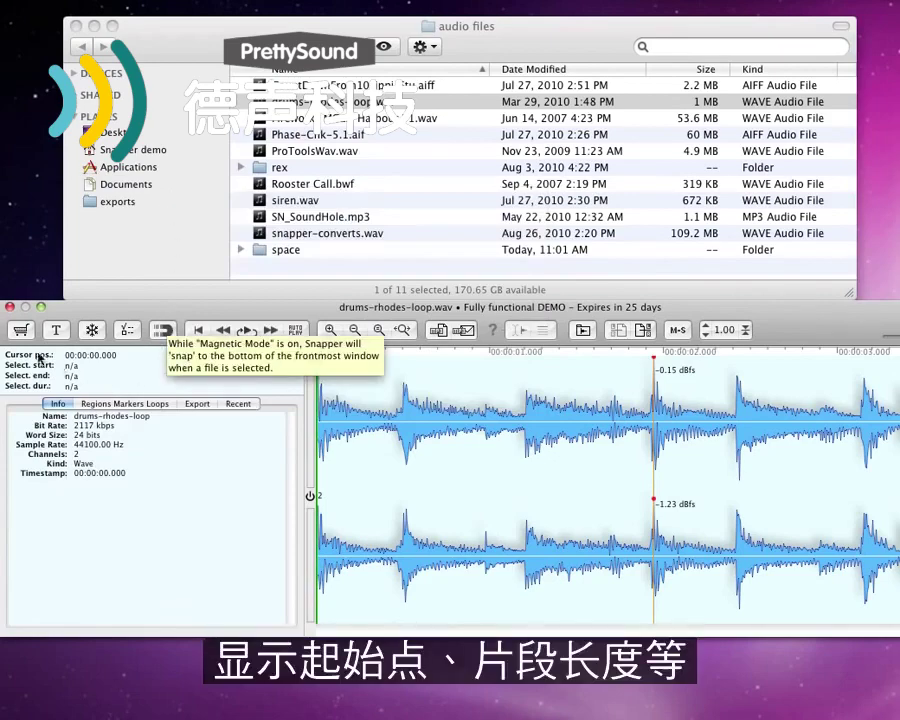
# Select the drums-rhodes-loop waveform from about 0.493 to 1.703 seconds and switch the time display to samples.
pyautogui.moveTo(401, 470); pyautogui.dragTo(612, 470)
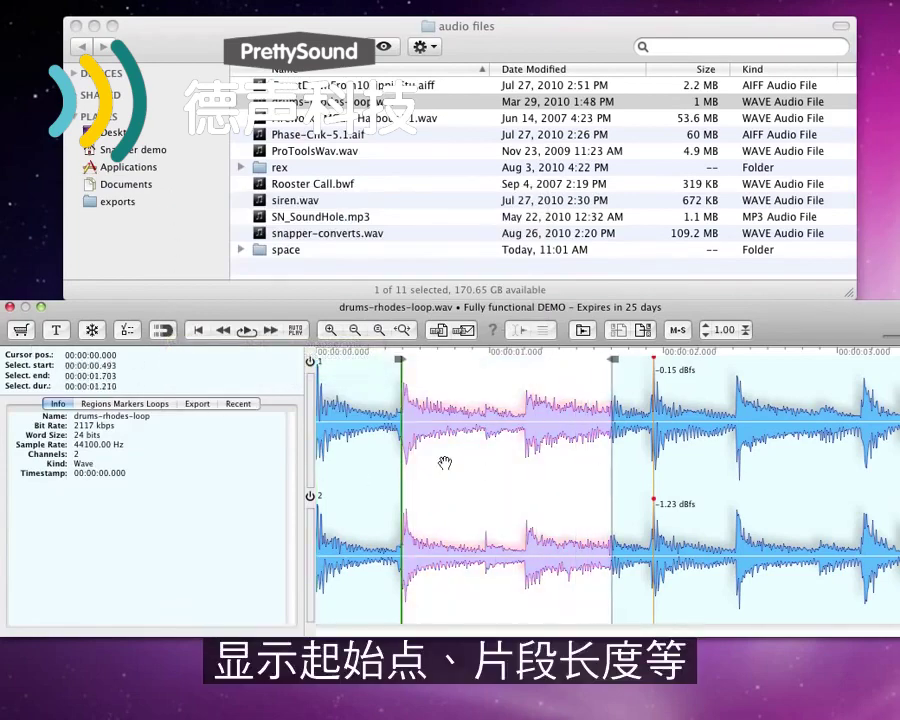
pyautogui.rightClick(115, 377)
pyautogui.click(145, 398)
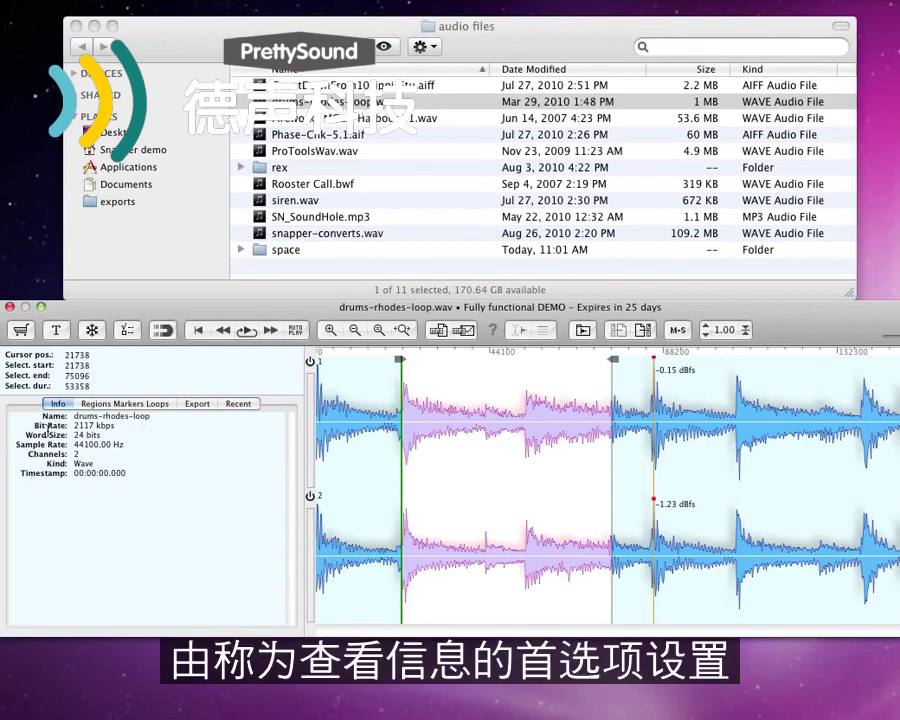
# Try hiding the Channels and Sample Rate file info attributes and moving the Sample Rate row in the View preferences, restoring both attributes.
pyautogui.click(128, 330)
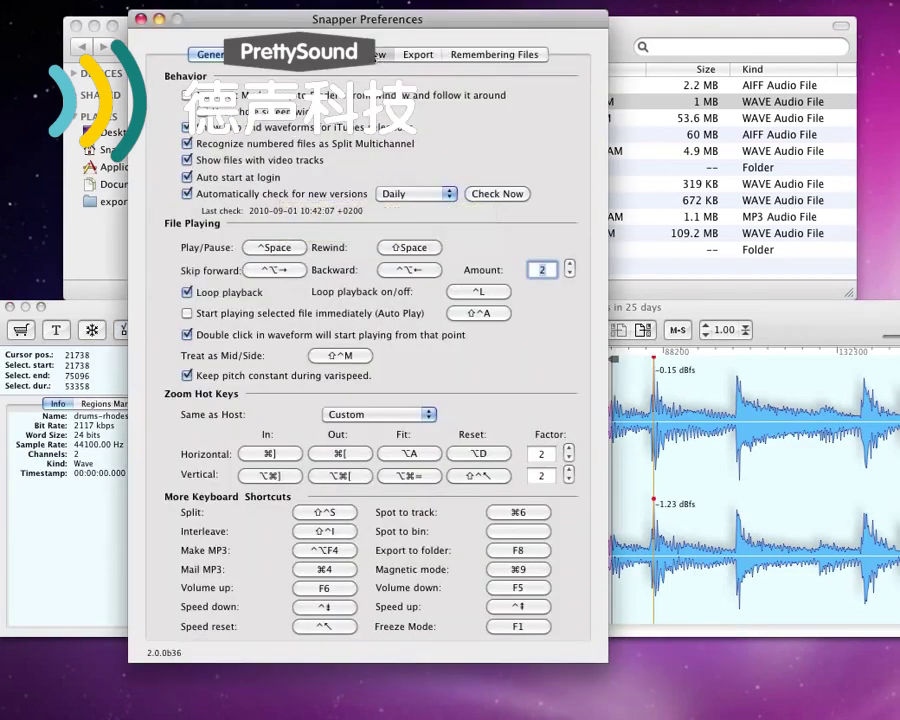
pyautogui.click(373, 55)
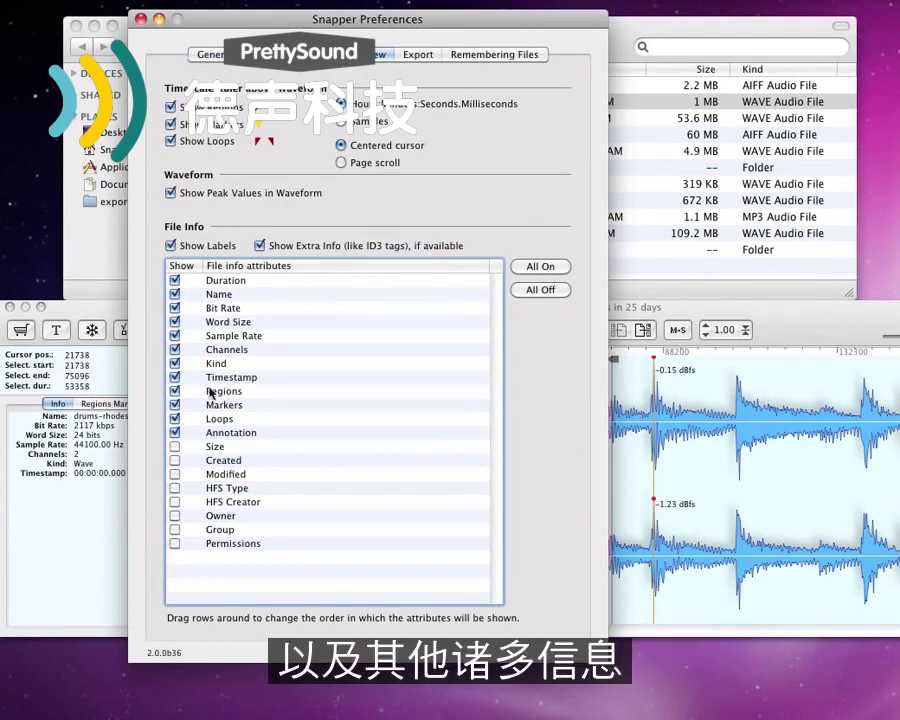
pyautogui.click(175, 350)
pyautogui.click(175, 350)
pyautogui.click(175, 337)
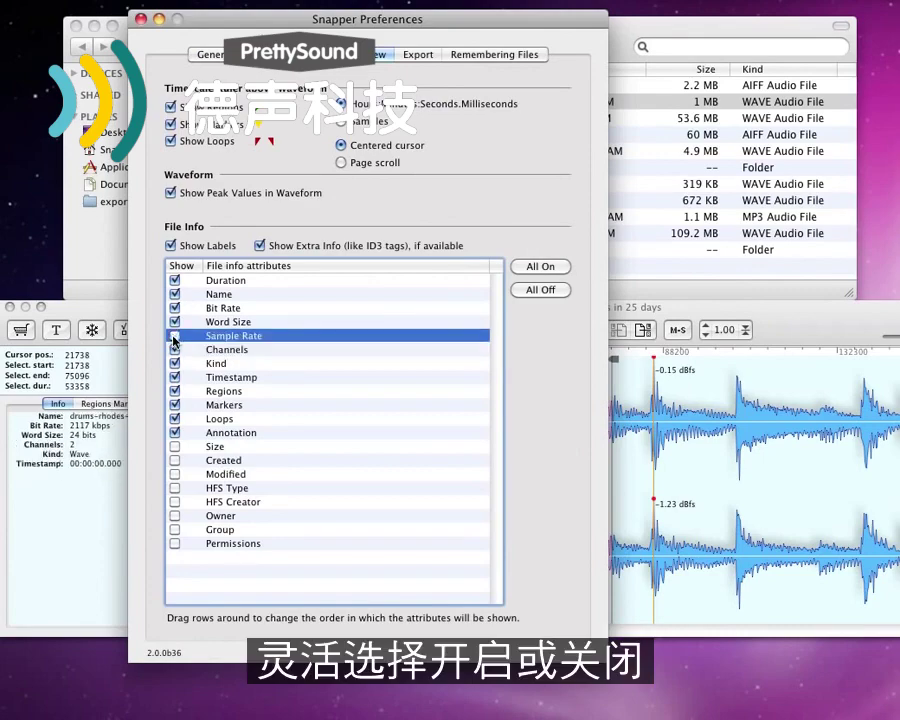
pyautogui.click(175, 337)
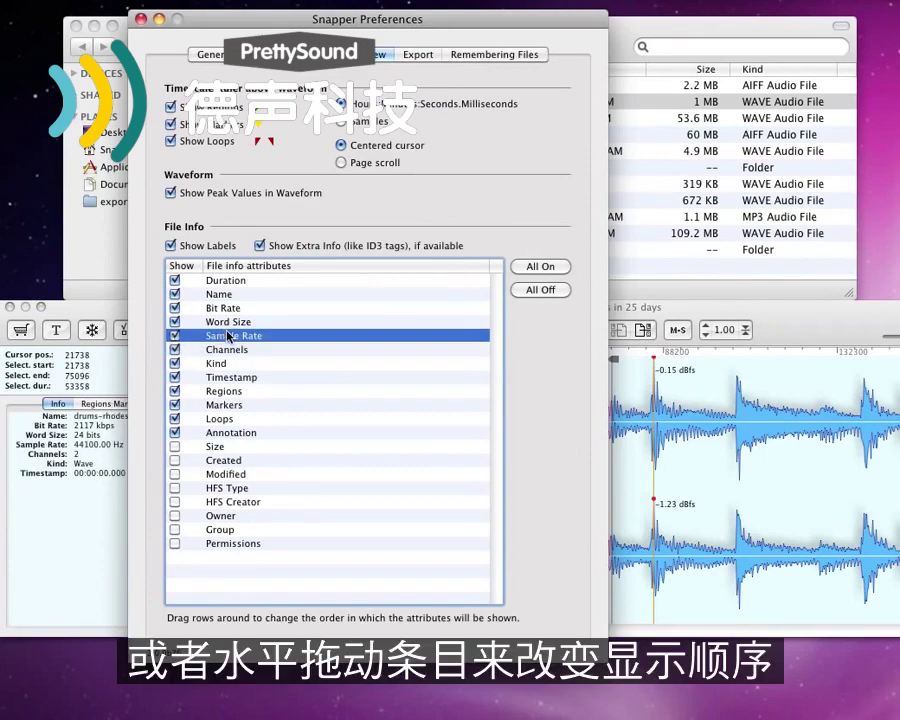
pyautogui.moveTo(228, 337)
pyautogui.mouseDown()
pyautogui.moveTo(227, 351)
pyautogui.moveTo(227, 333)
pyautogui.mouseUp()
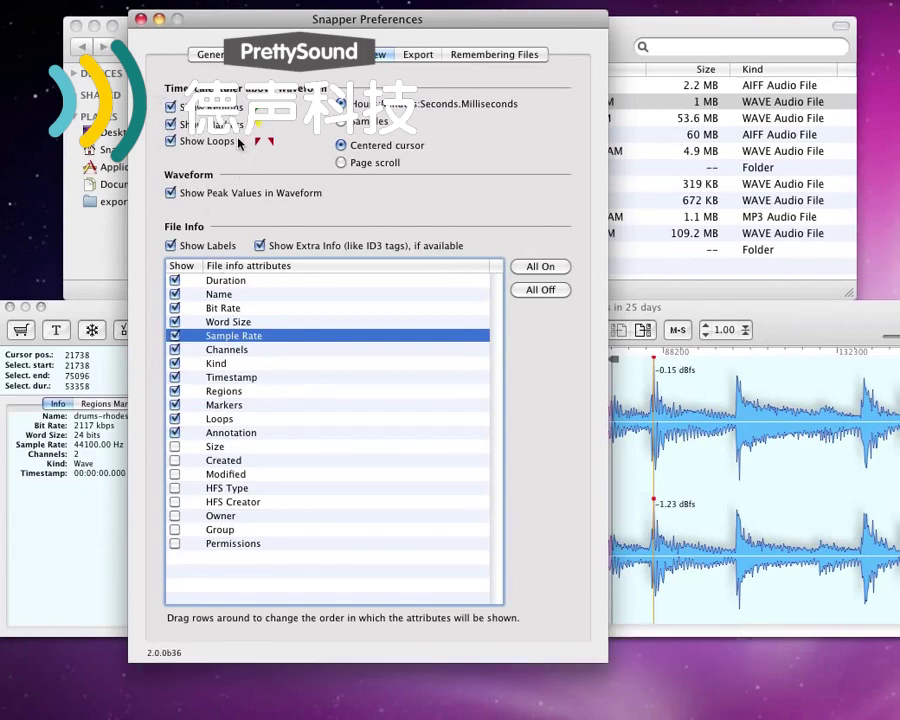
pyautogui.click(141, 20)
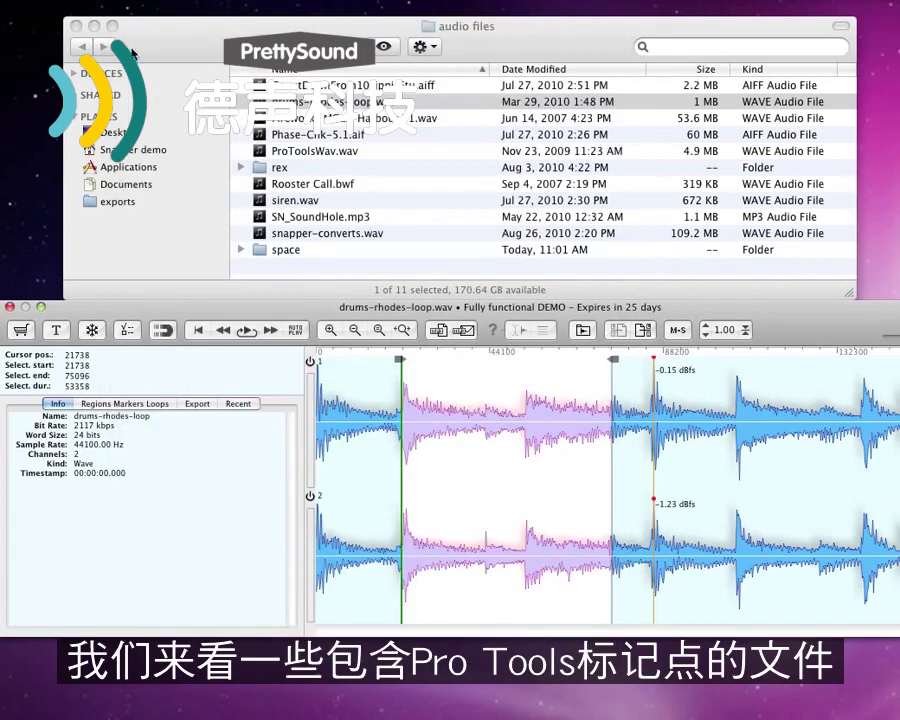
# Load ProToolsWav.wav from the audio files folder and show its list of regions, markers and loops.
pyautogui.click(224, 106)
pyautogui.click(332, 152)
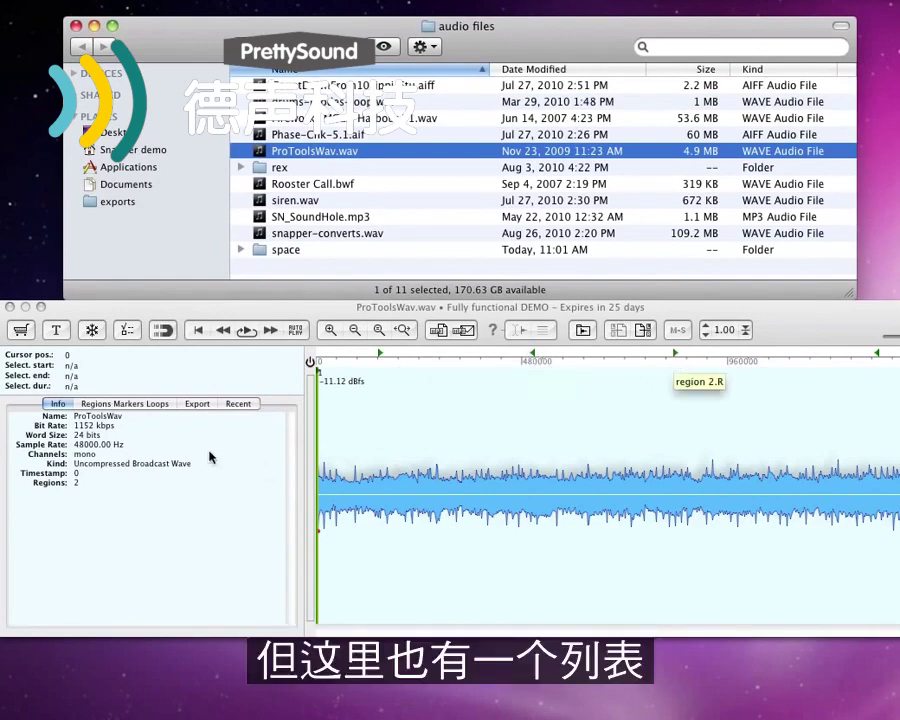
pyautogui.click(143, 404)
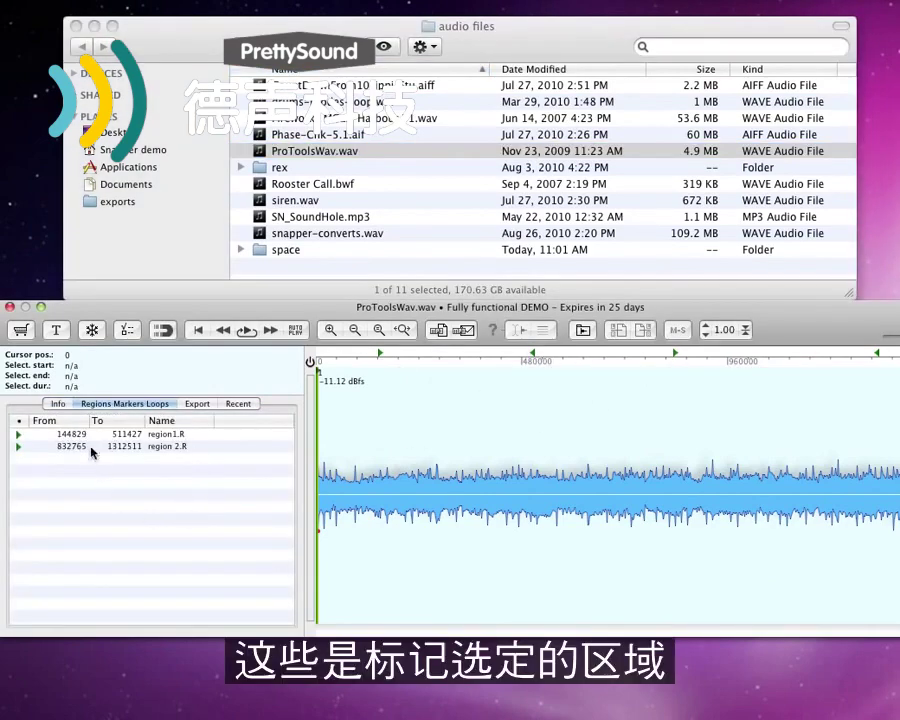
# Select region1.R and region 2.R in turn, reselect region1.R from its ruler marker, and clear the selection.
pyautogui.click(174, 436)
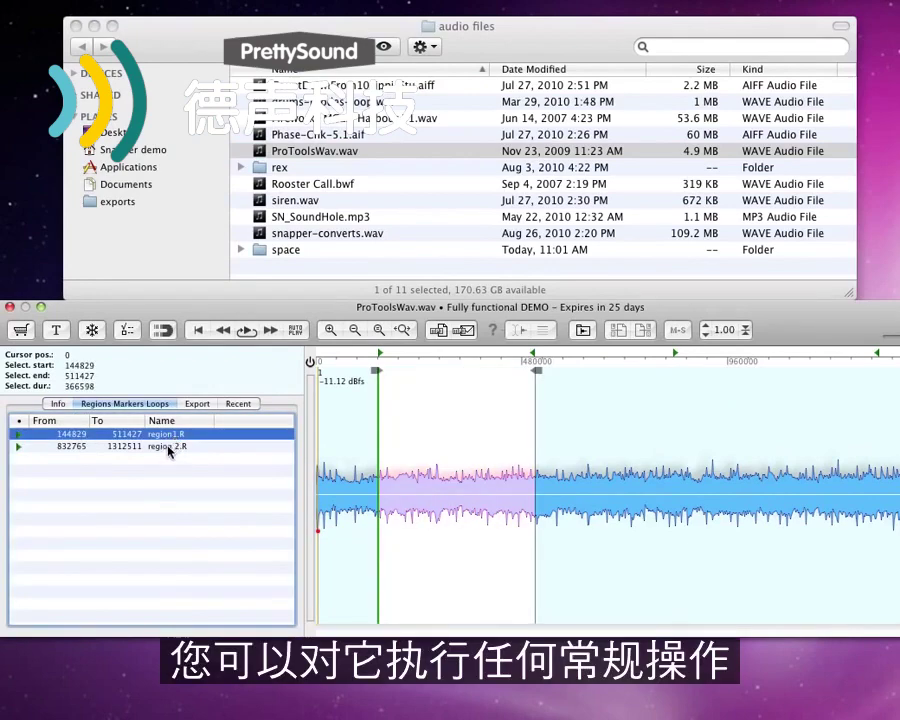
pyautogui.click(169, 447)
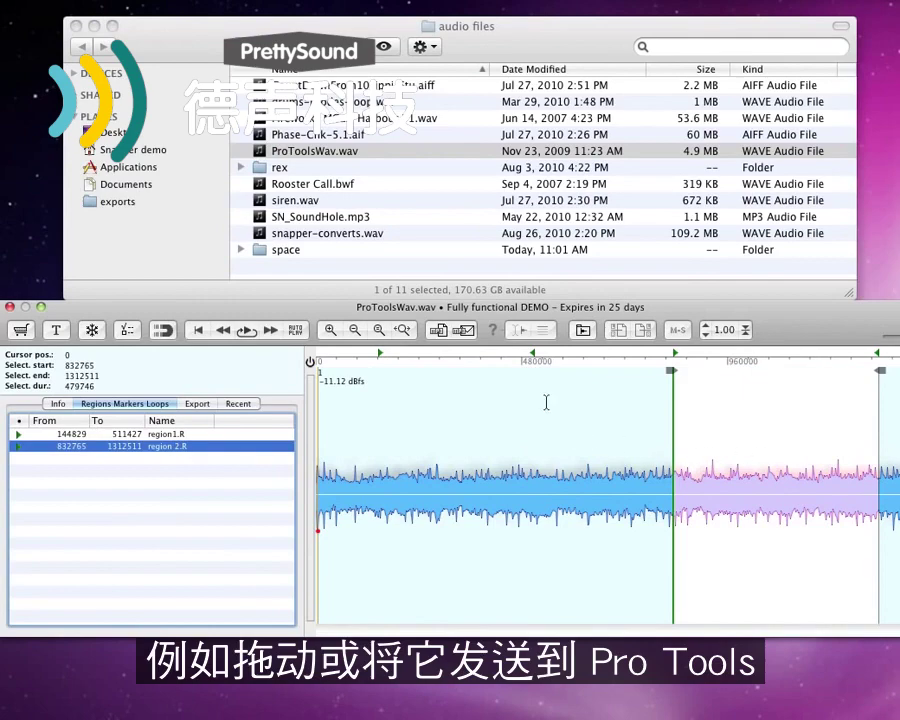
pyautogui.click(533, 358)
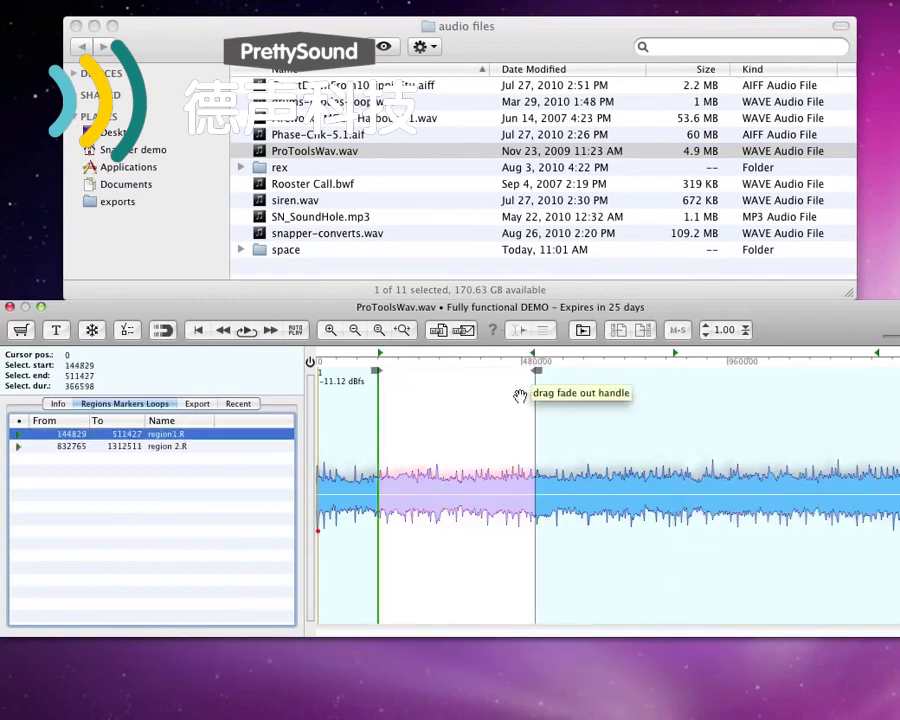
pyautogui.click(587, 492)
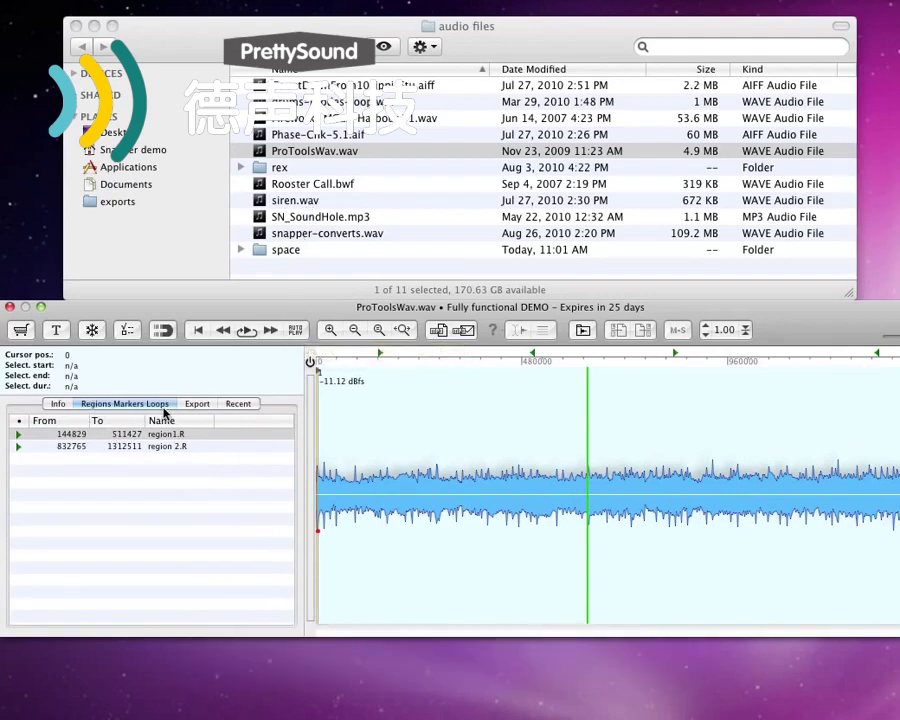
# Load siren.wav from the audio files folder to display its waveform.
pyautogui.click(292, 201)
pyautogui.click(296, 203)
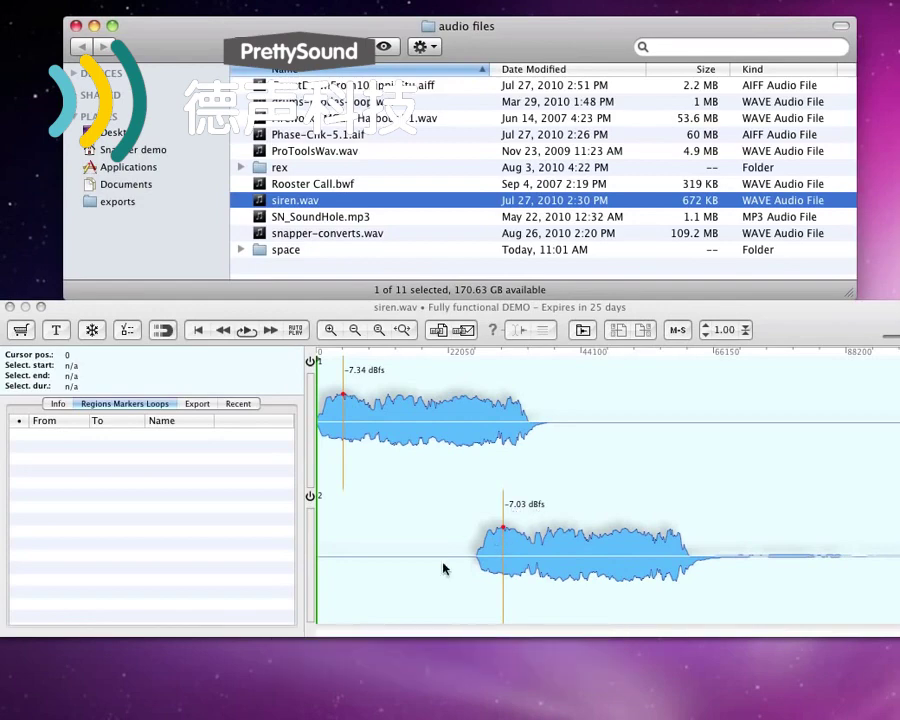
# Examine the available themes and the window transparency setting in the Appearance preferences, keeping the Custom theme and 0% transparency.
pyautogui.click(130, 336)
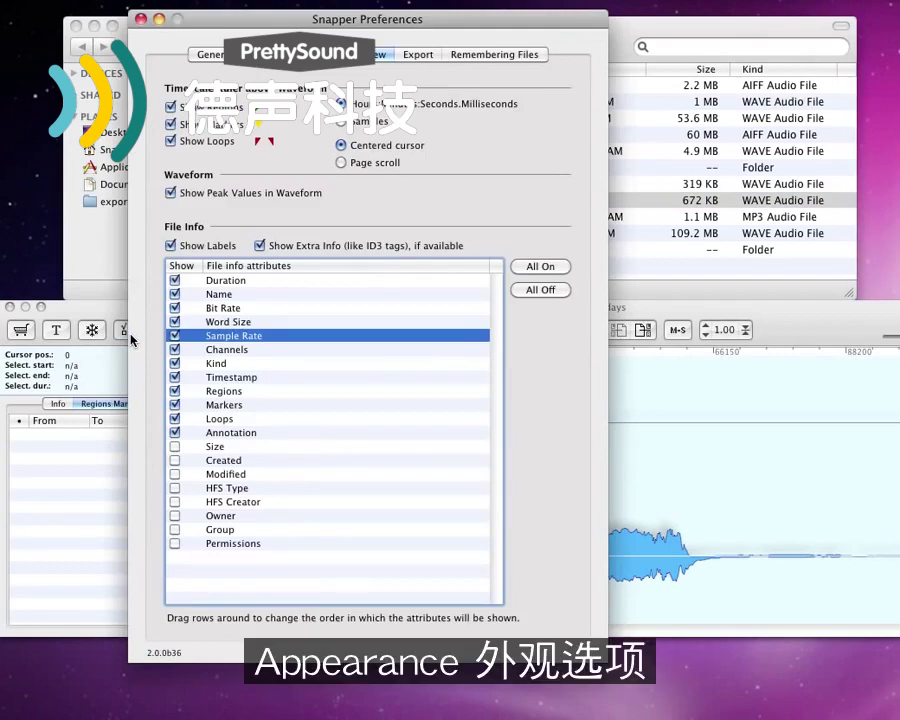
pyautogui.click(320, 55)
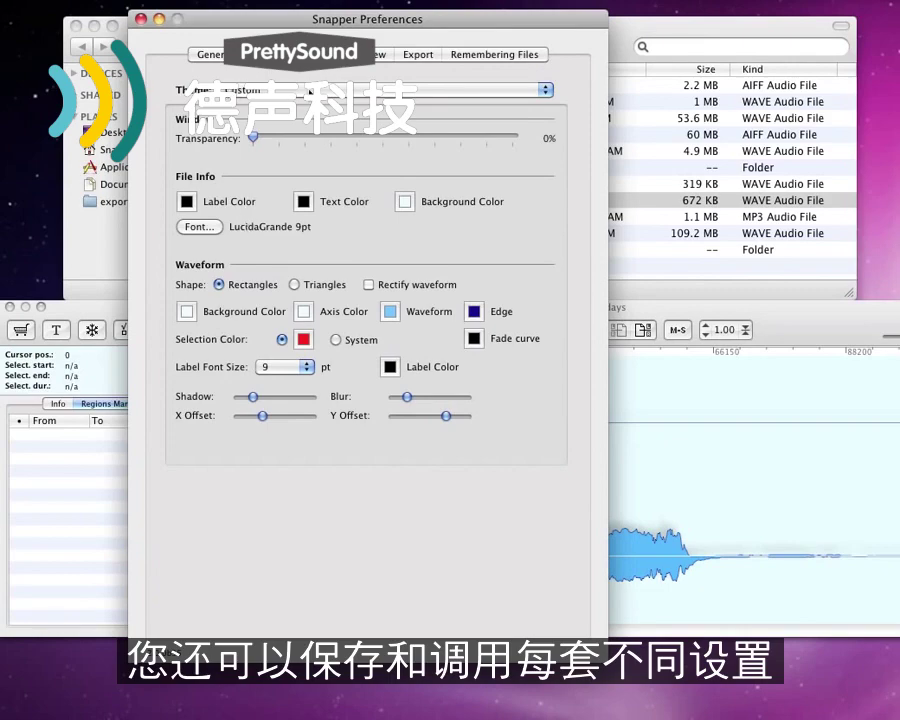
pyautogui.click(280, 89)
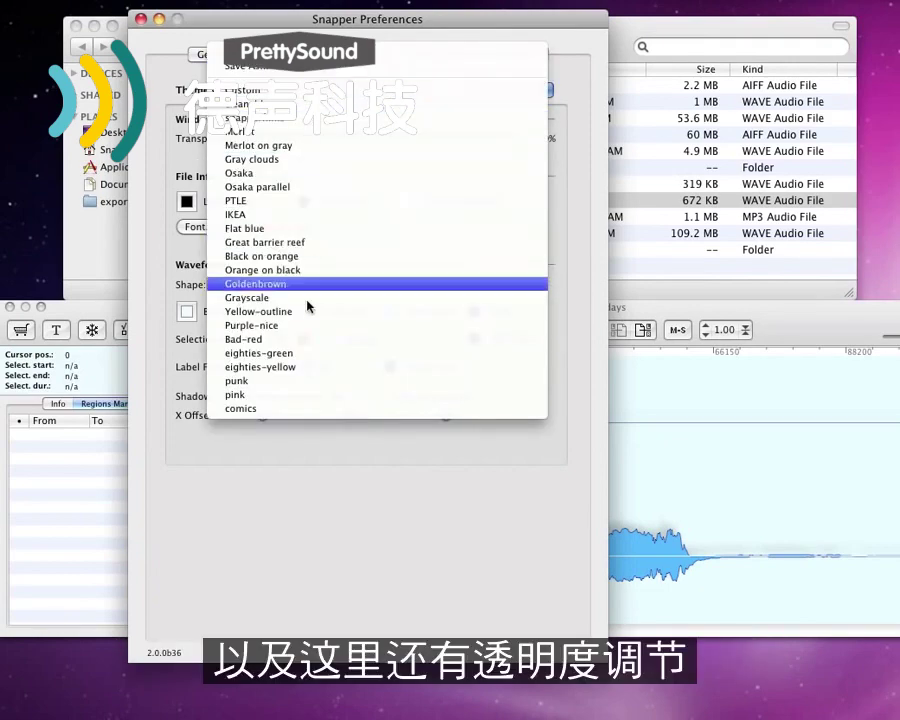
pyautogui.click(167, 89)
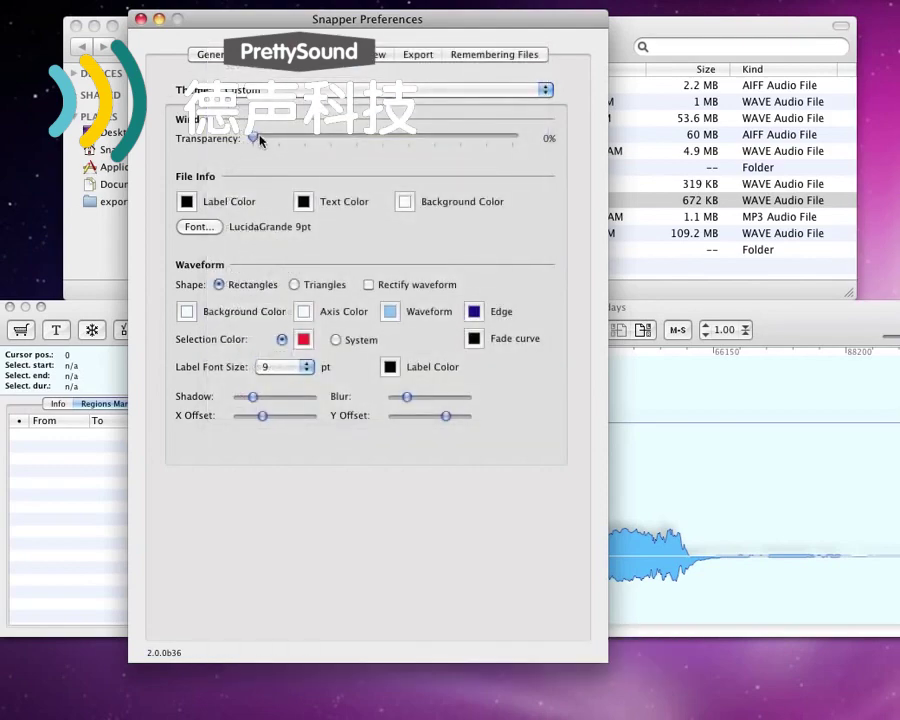
pyautogui.moveTo(255, 137); pyautogui.dragTo(213, 143)
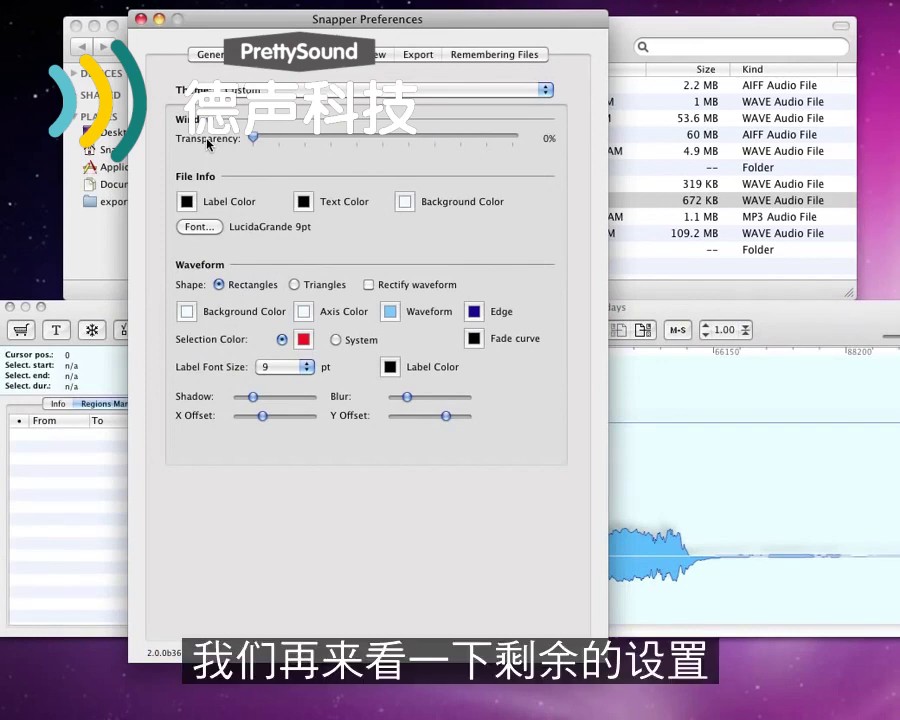
# Review the General preferences and the waveform cache and file state options under Remembering Files, and close the preferences.
pyautogui.click(221, 58)
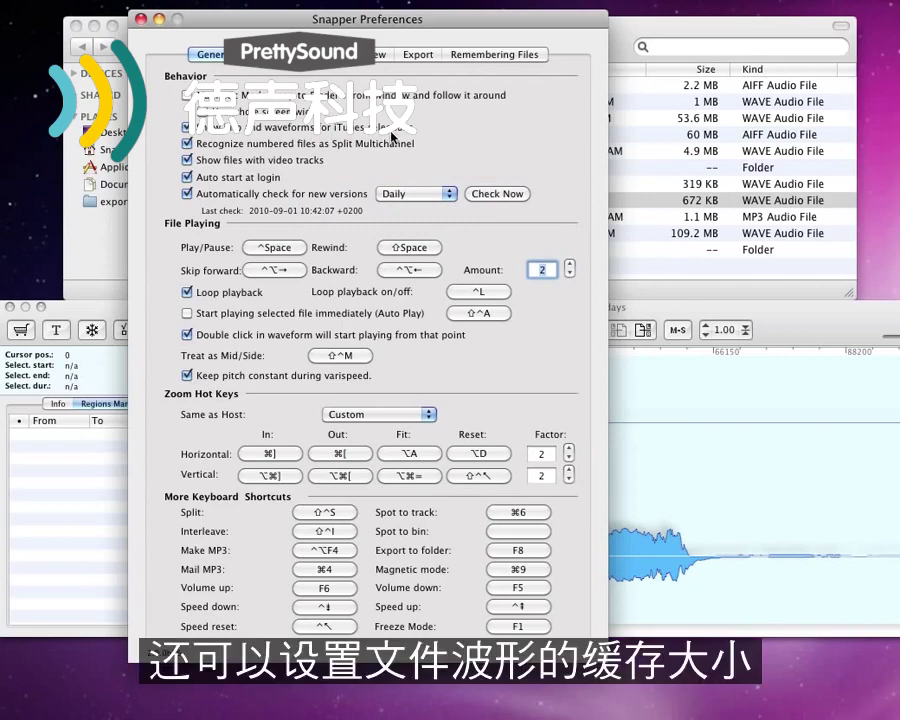
pyautogui.click(463, 56)
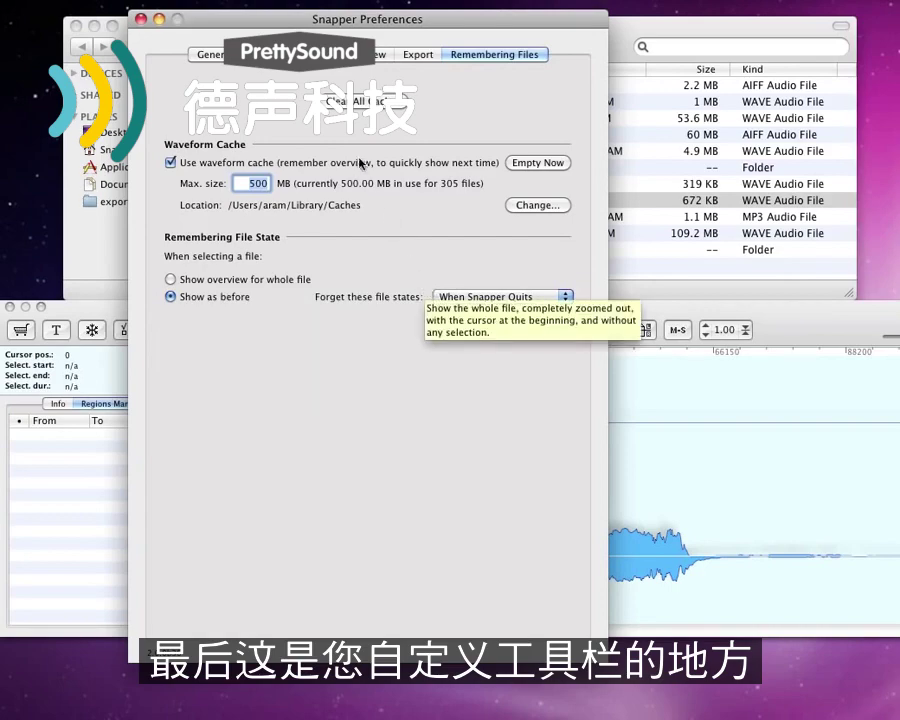
pyautogui.click(143, 20)
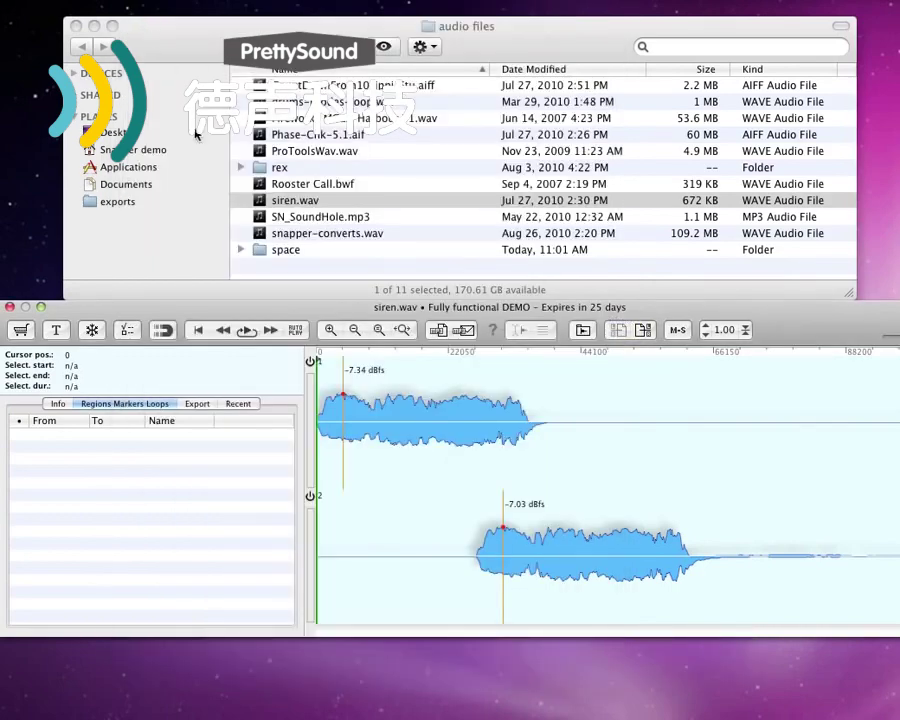
# Customize the toolbar by removing the Treat as M/S item and placing Export as Compressed ahead of Zoom.
pyautogui.rightClick(793, 332)
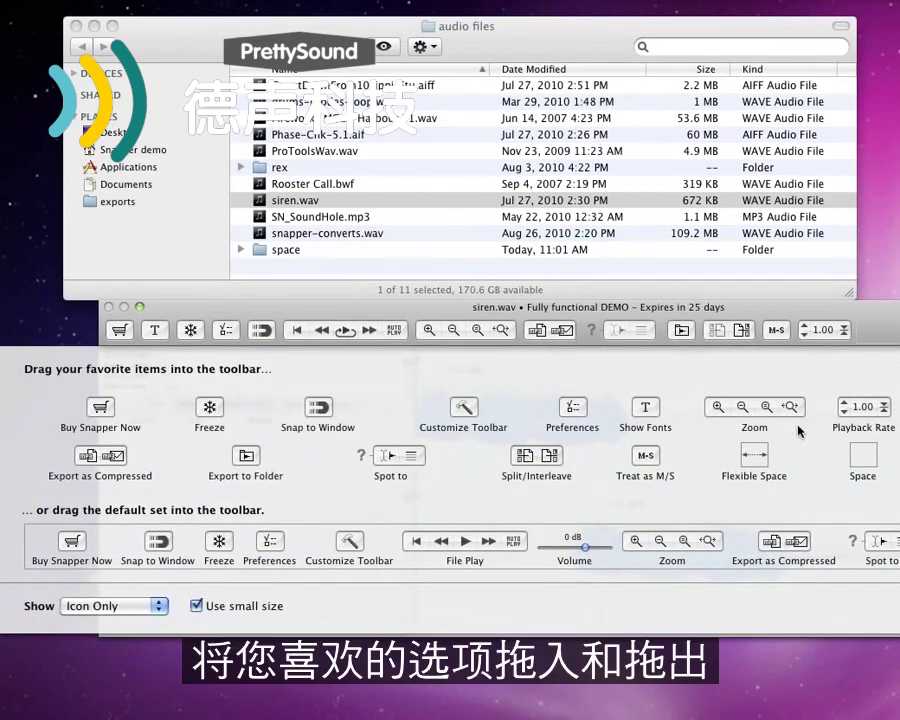
pyautogui.moveTo(775, 329); pyautogui.dragTo(700, 452)
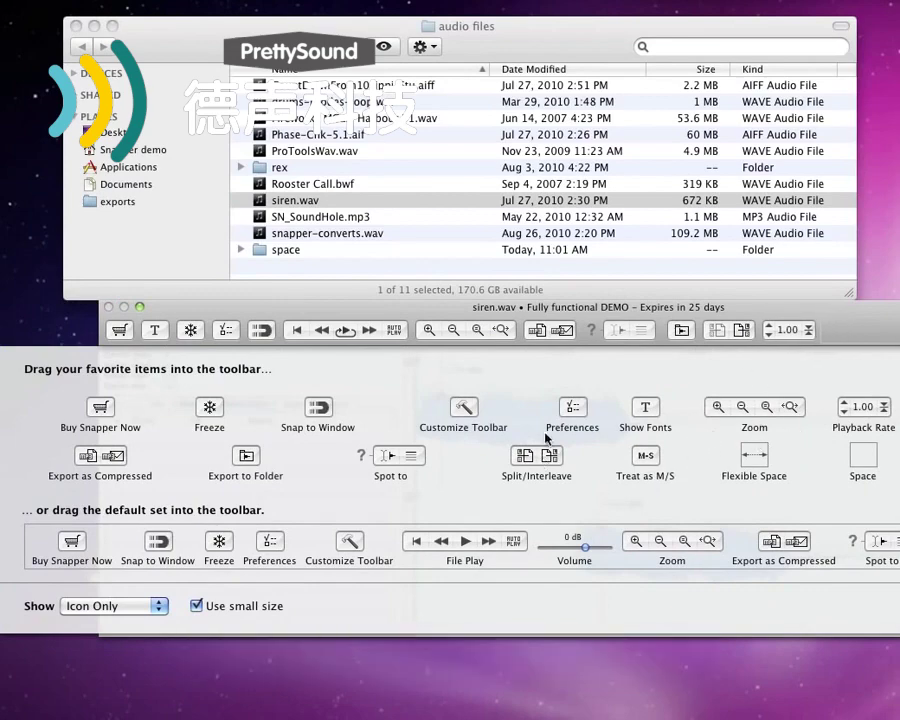
pyautogui.moveTo(545, 335); pyautogui.dragTo(430, 328)
pyautogui.press('Return')
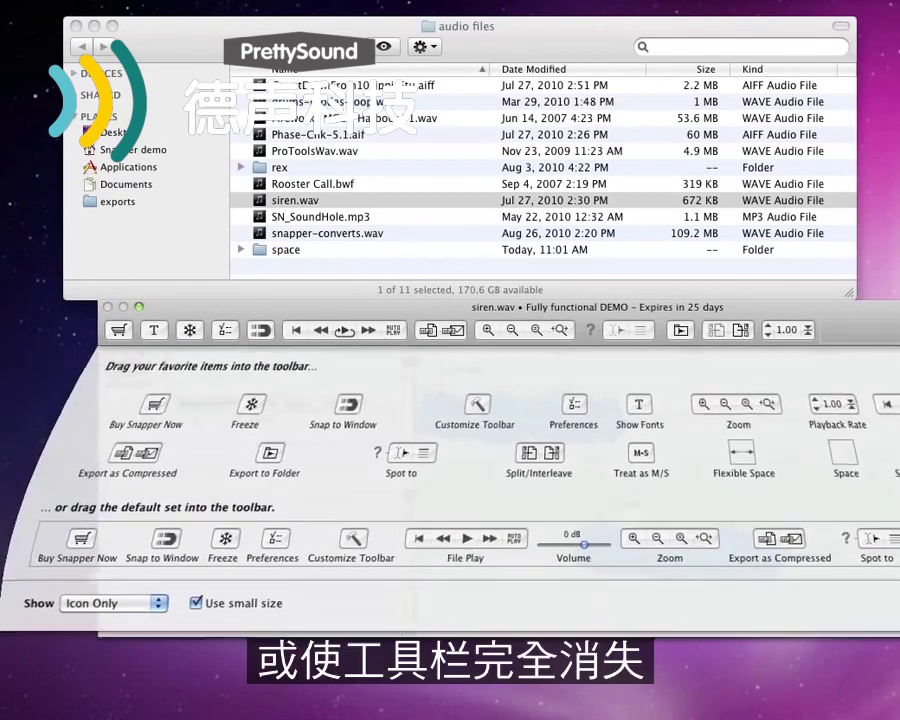
# Hide the toolbar and narrow the info pane to give the siren.wav waveform more room.
pyautogui.press('super+alt+t')
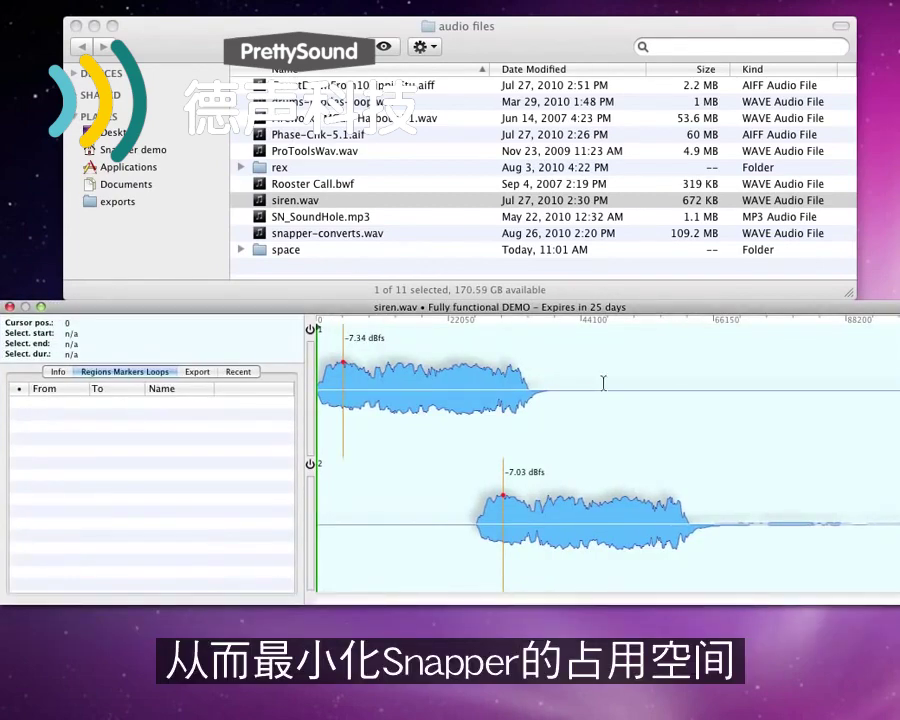
pyautogui.moveTo(305, 465); pyautogui.dragTo(137, 464)
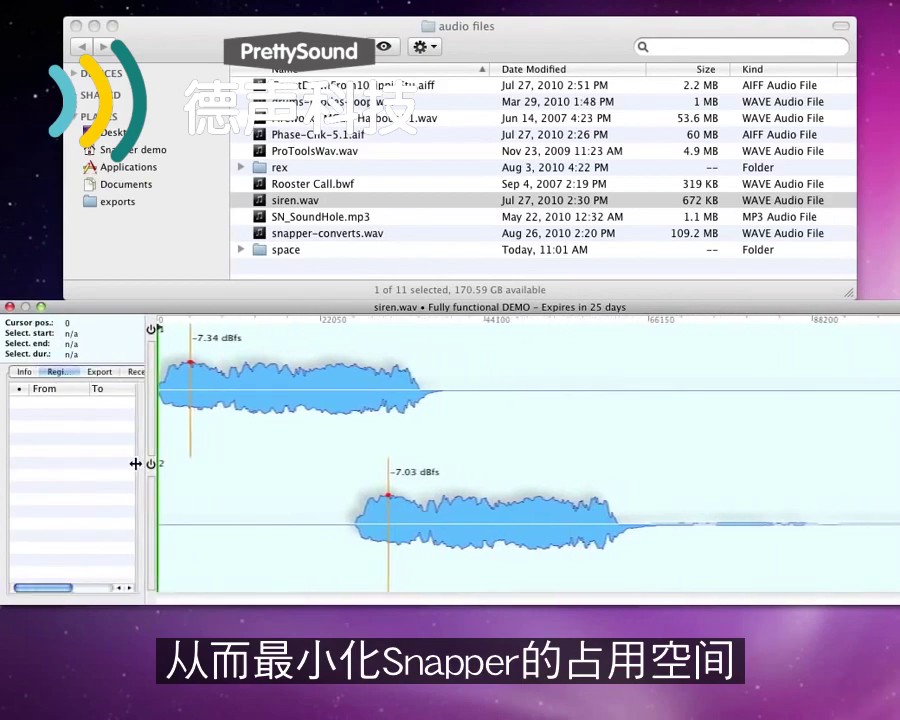